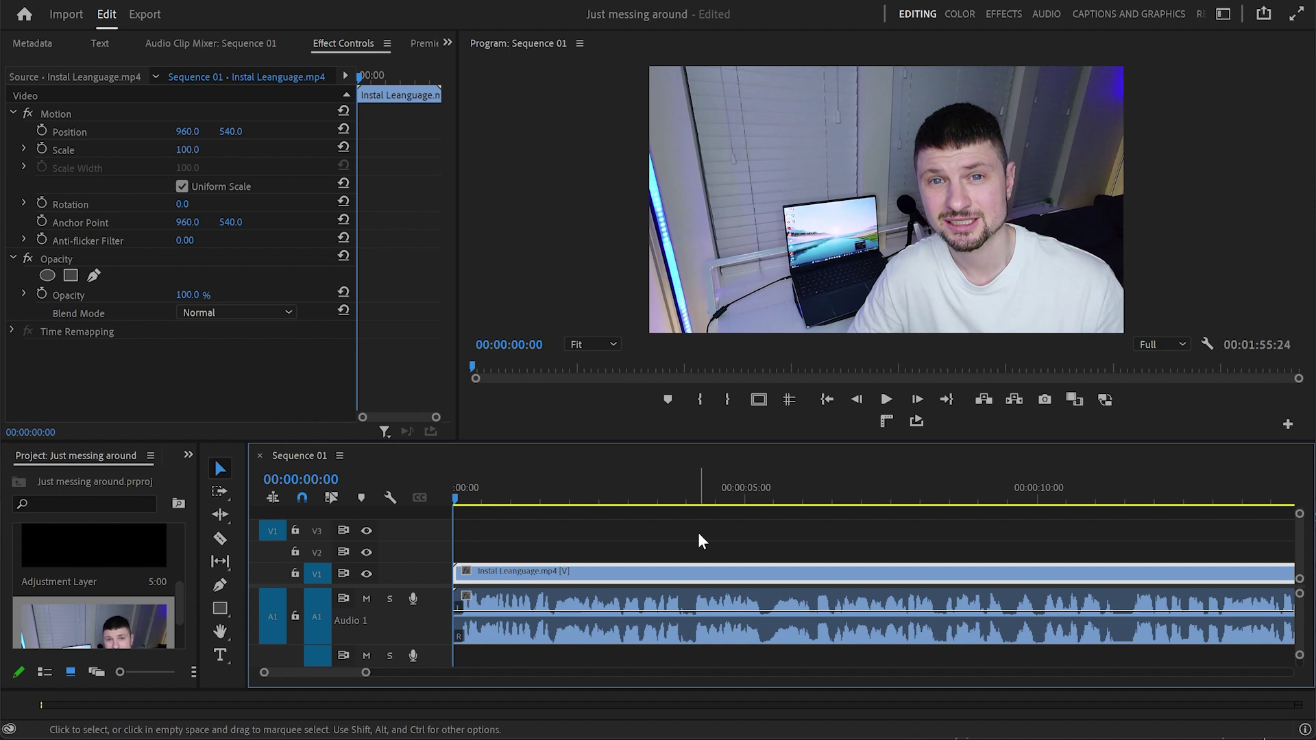
Split the clip near five seconds and mark an in/out range around the first piece.
{"action": "key", "text": "c"}
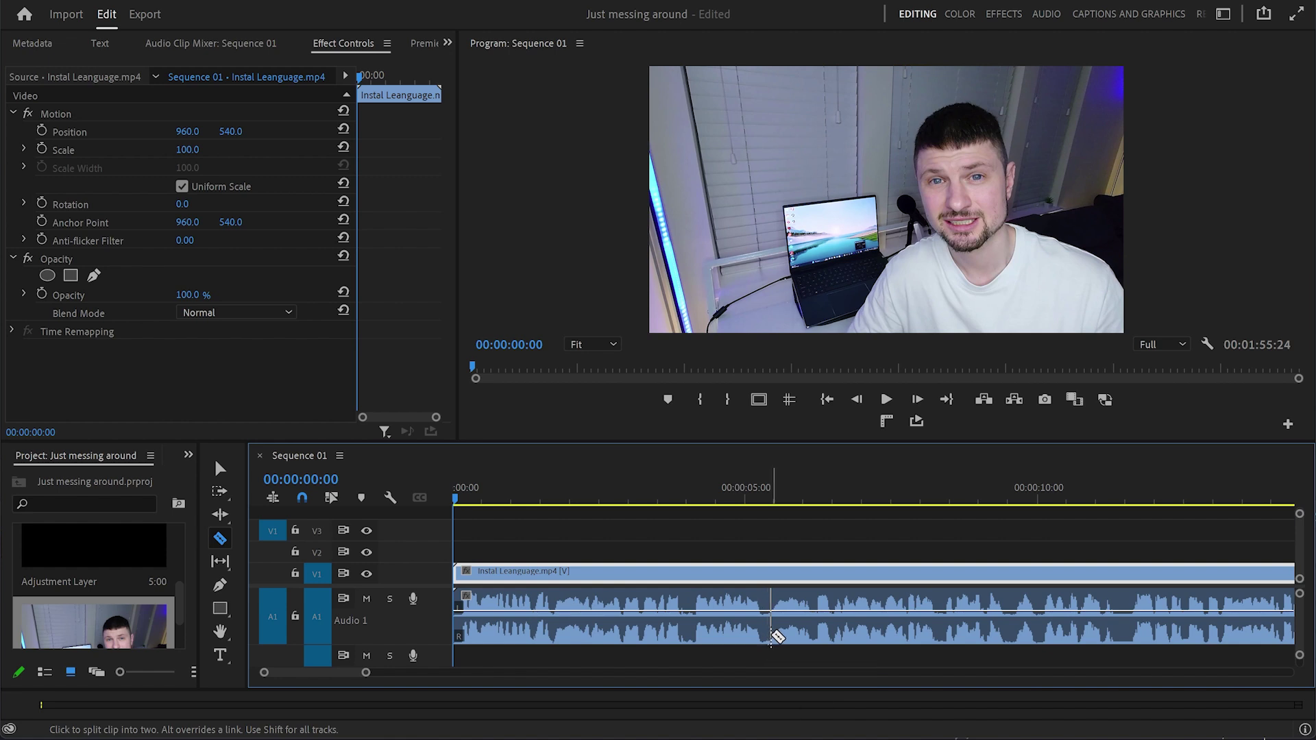
{"action": "left_click", "coordinate": [771, 636], "text": "shift"}
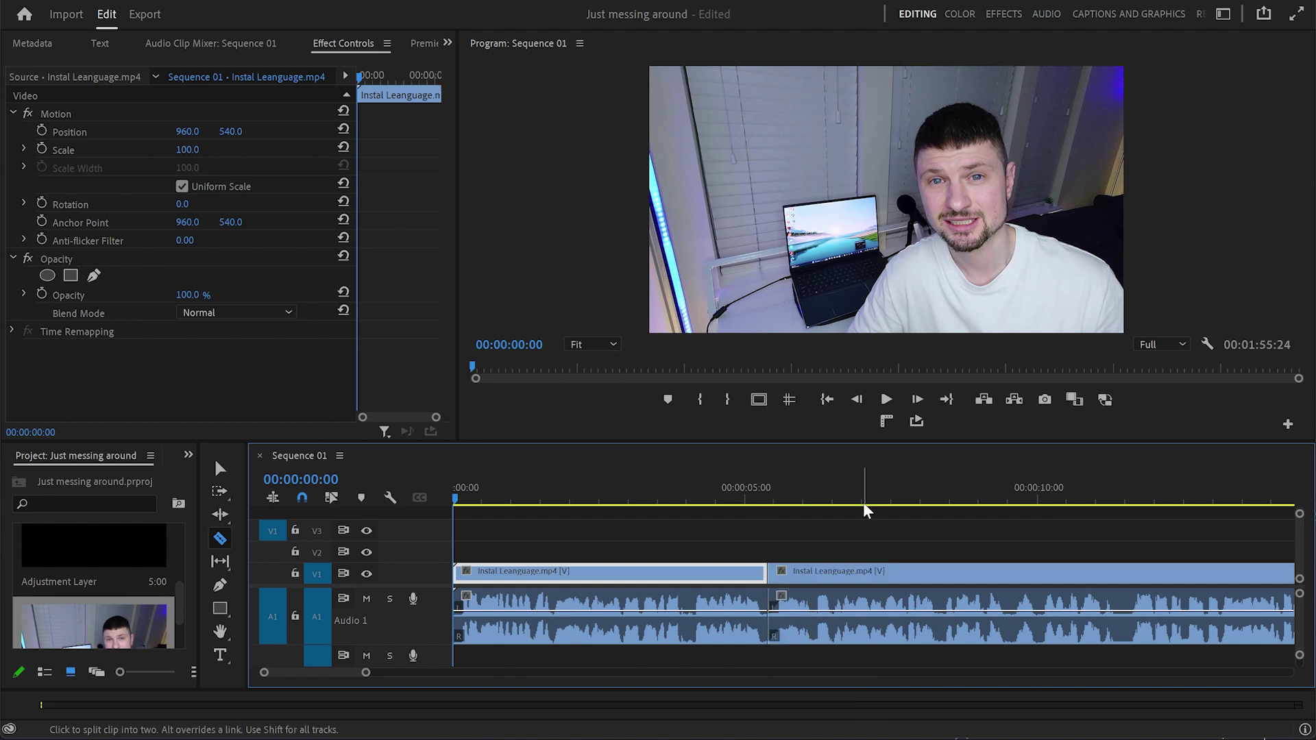
{"action": "key", "text": "v"}
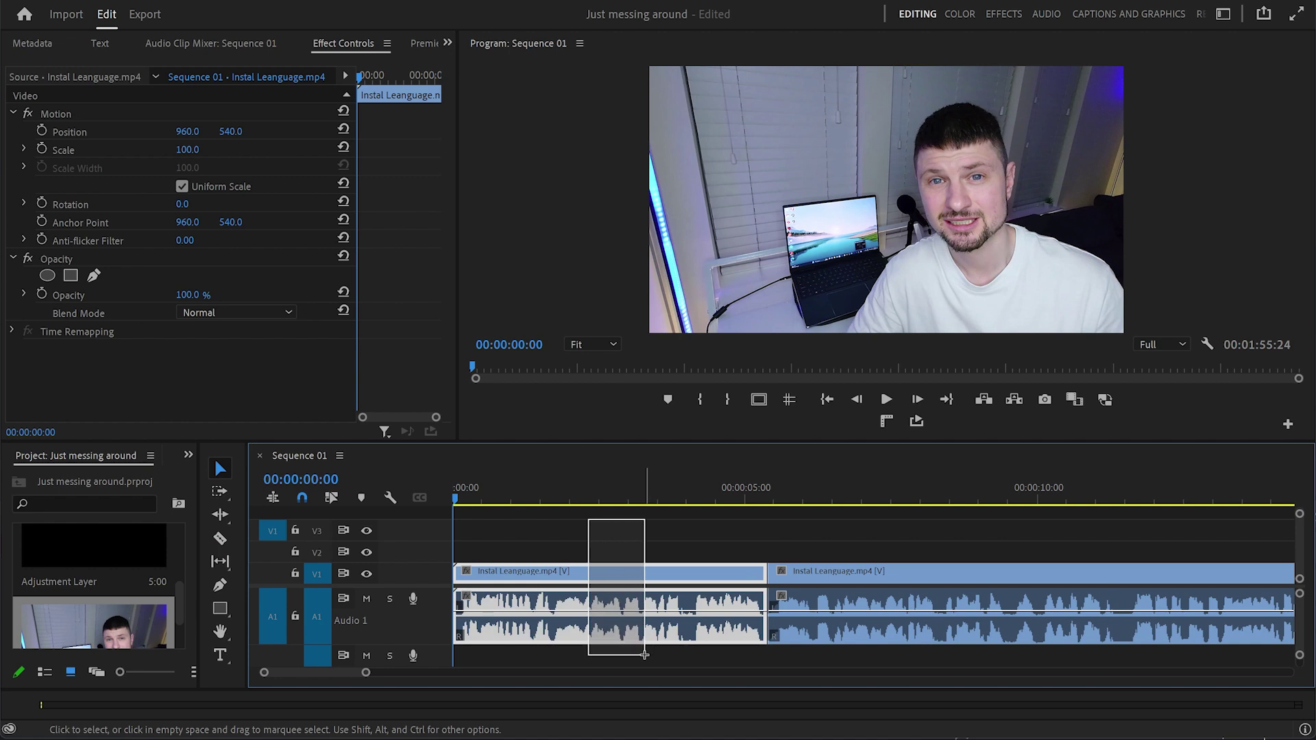
{"action": "left_click_drag", "start_coordinate": [588, 527], "coordinate": [645, 660]}
{"action": "key", "text": "slash"}
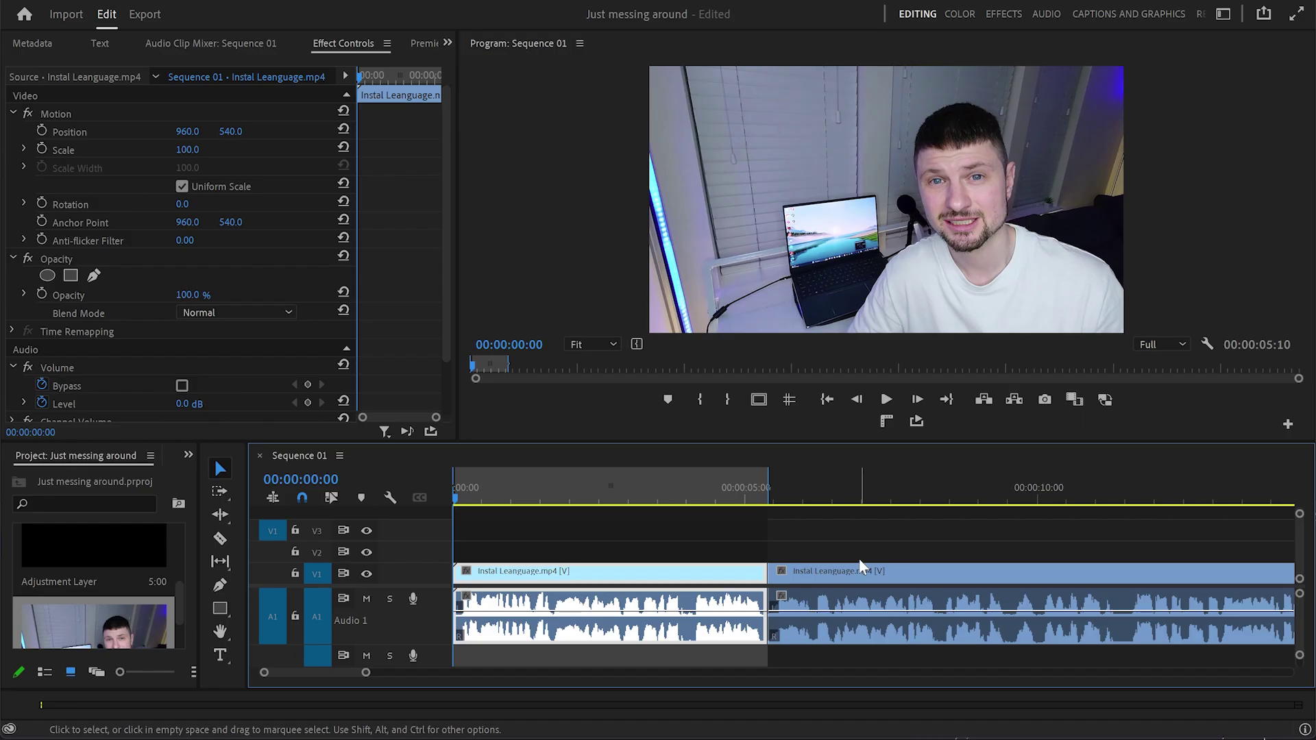
Switch to the Export workspace to view Sequence 01's export settings.
{"action": "left_click", "coordinate": [145, 16]}
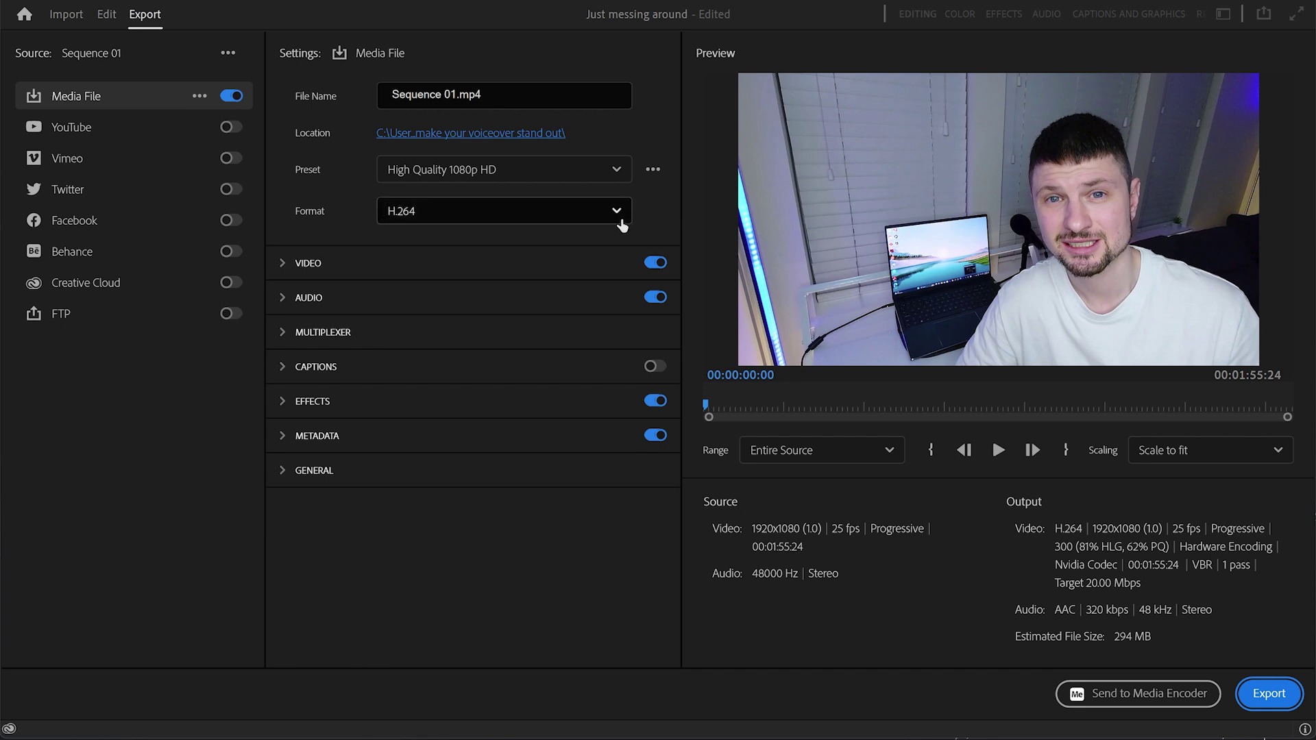
Change the export format from H.264 to MP3.
{"action": "left_click", "coordinate": [621, 221]}
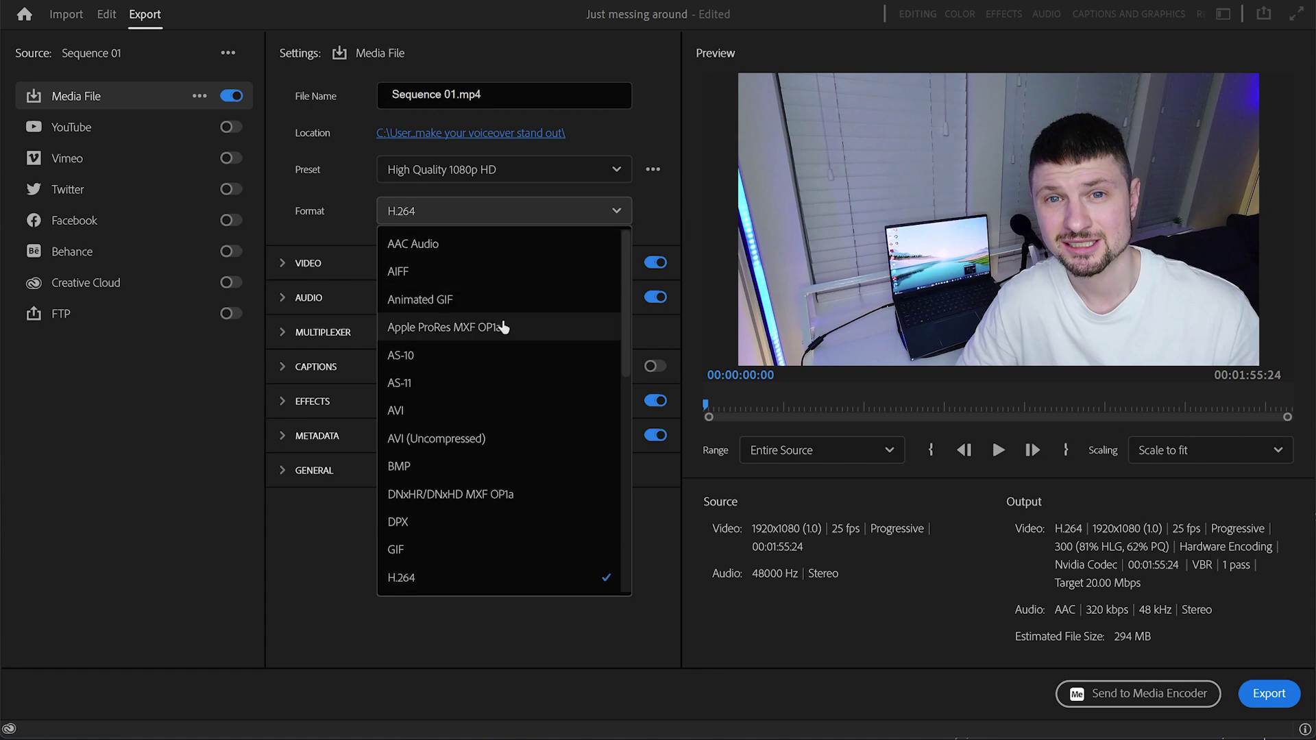
{"action": "scroll", "coordinate": [503, 327], "scroll_direction": "down", "scroll_amount": 2}
{"action": "scroll", "coordinate": [505, 330], "scroll_direction": "down", "scroll_amount": 3}
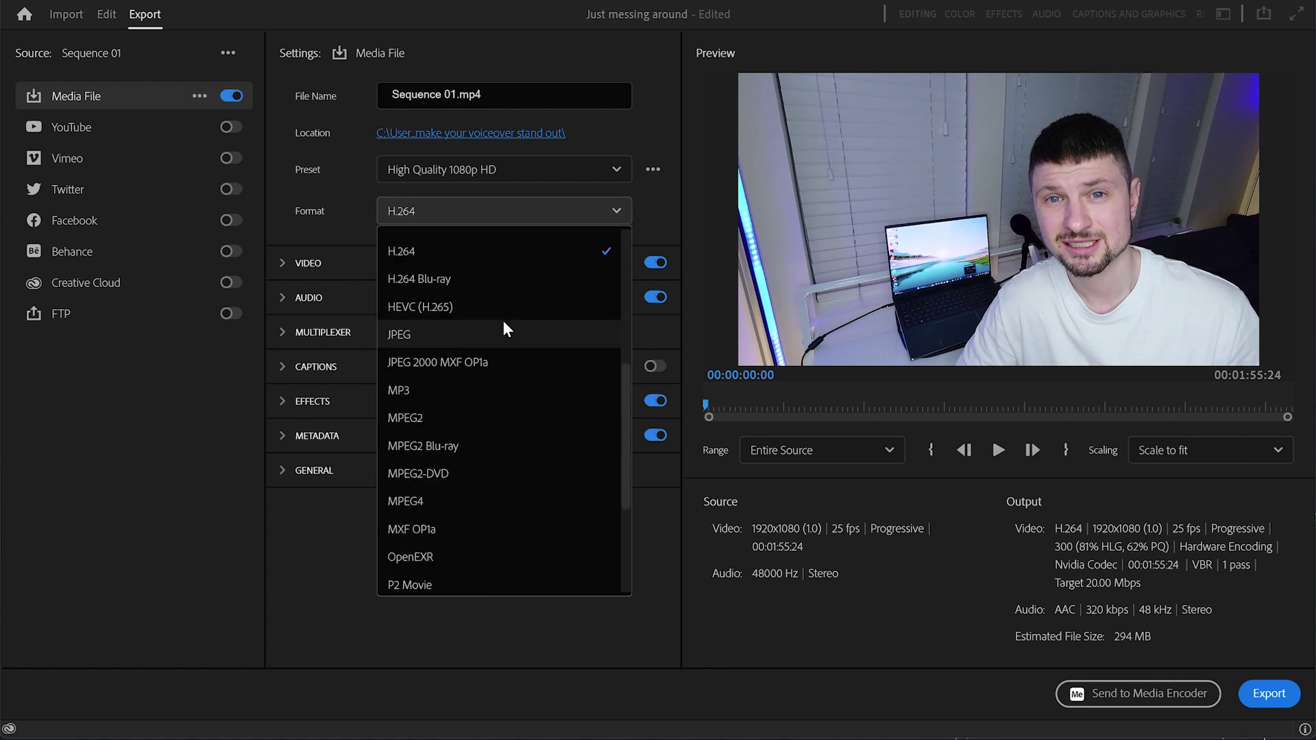
{"action": "left_click", "coordinate": [460, 391]}
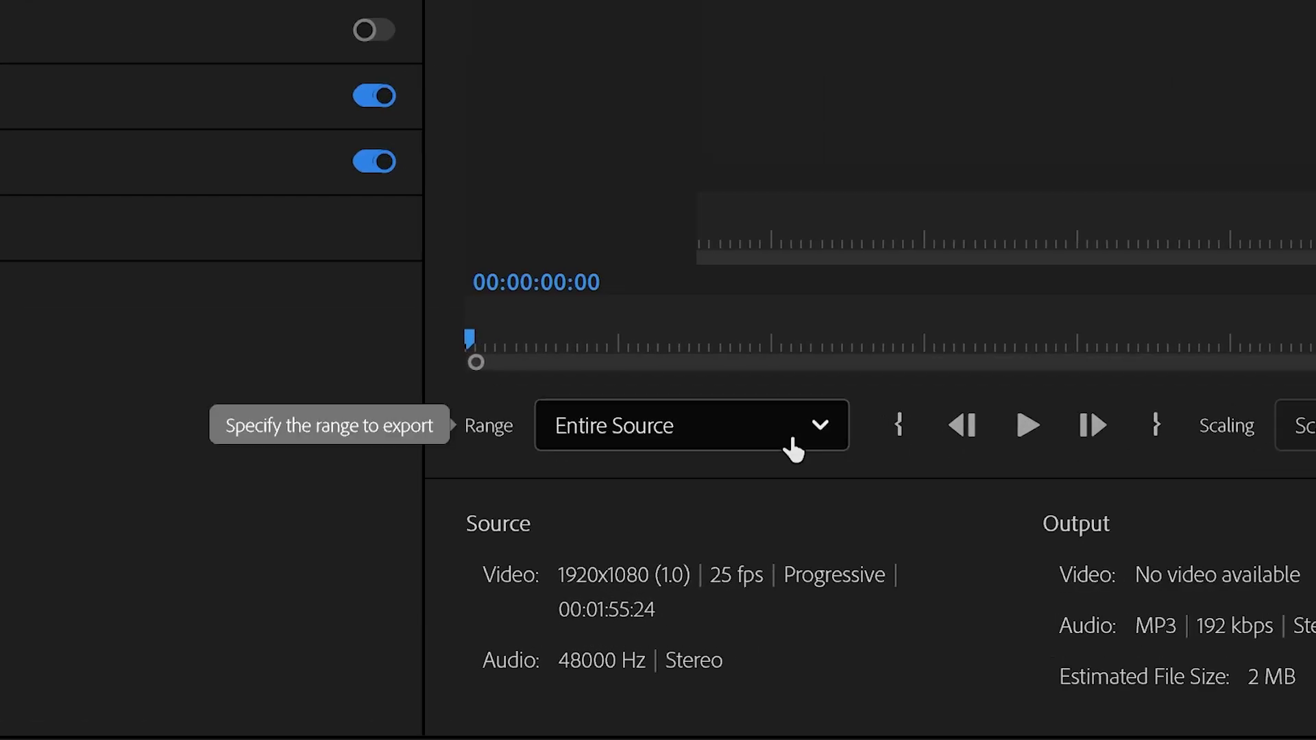
Set the export range to Source In/Out, covering 00:00:05:10 at about 129 KB.
{"action": "left_click", "coordinate": [875, 510]}
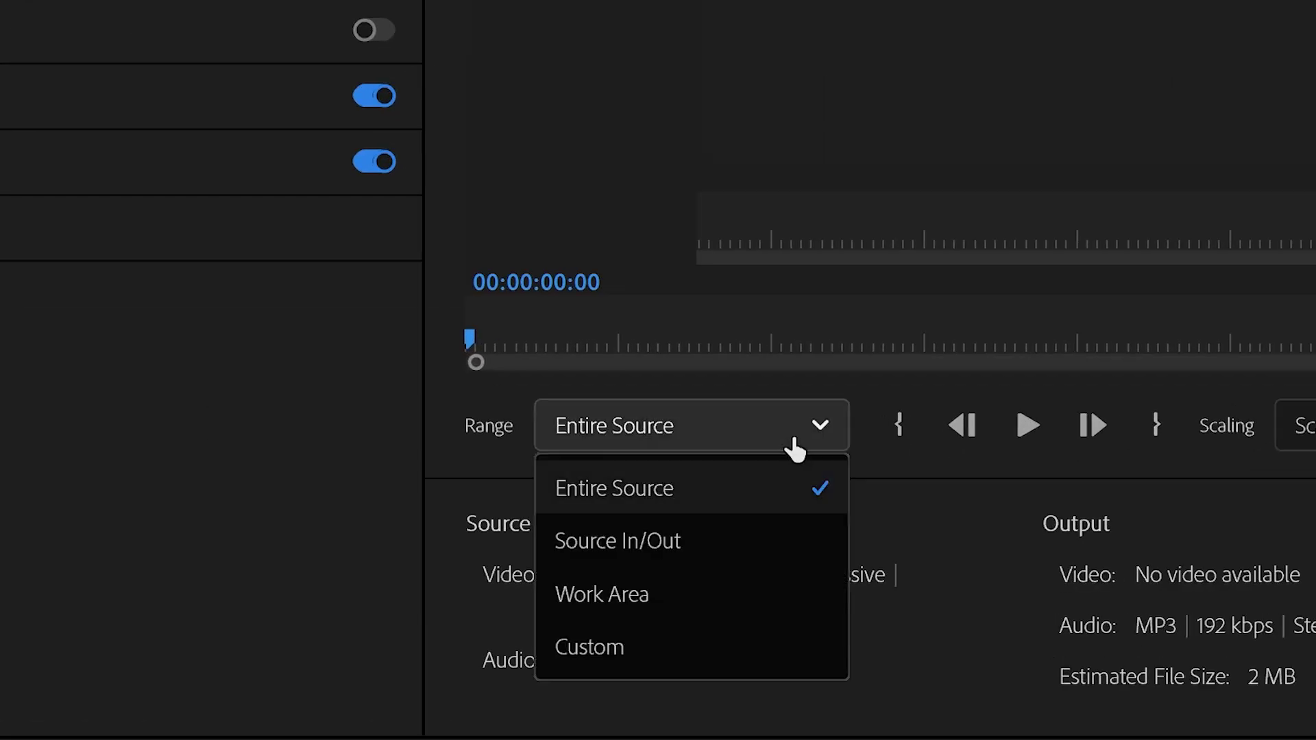
{"action": "left_click", "coordinate": [699, 552]}
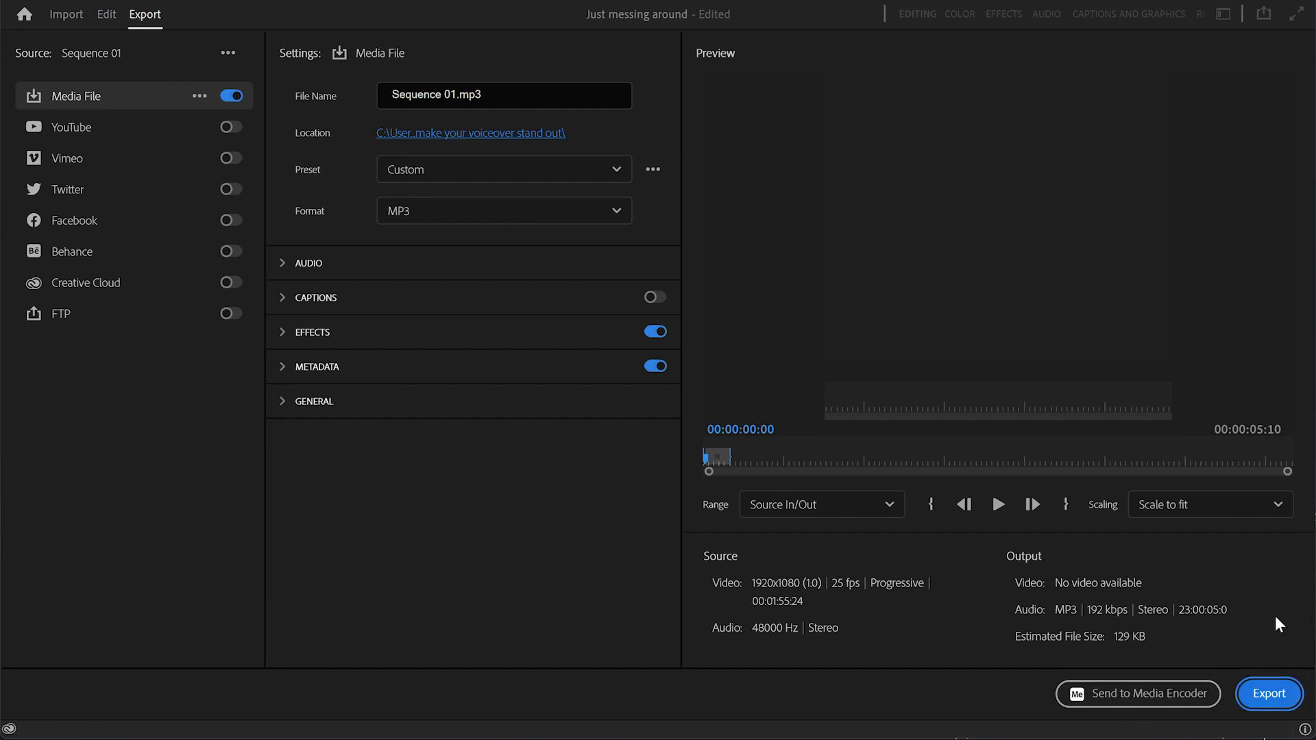
Return the MP3 export range to Entire Source, spanning 00:01:55:24.
{"action": "left_click", "coordinate": [849, 506]}
{"action": "left_click", "coordinate": [708, 444]}
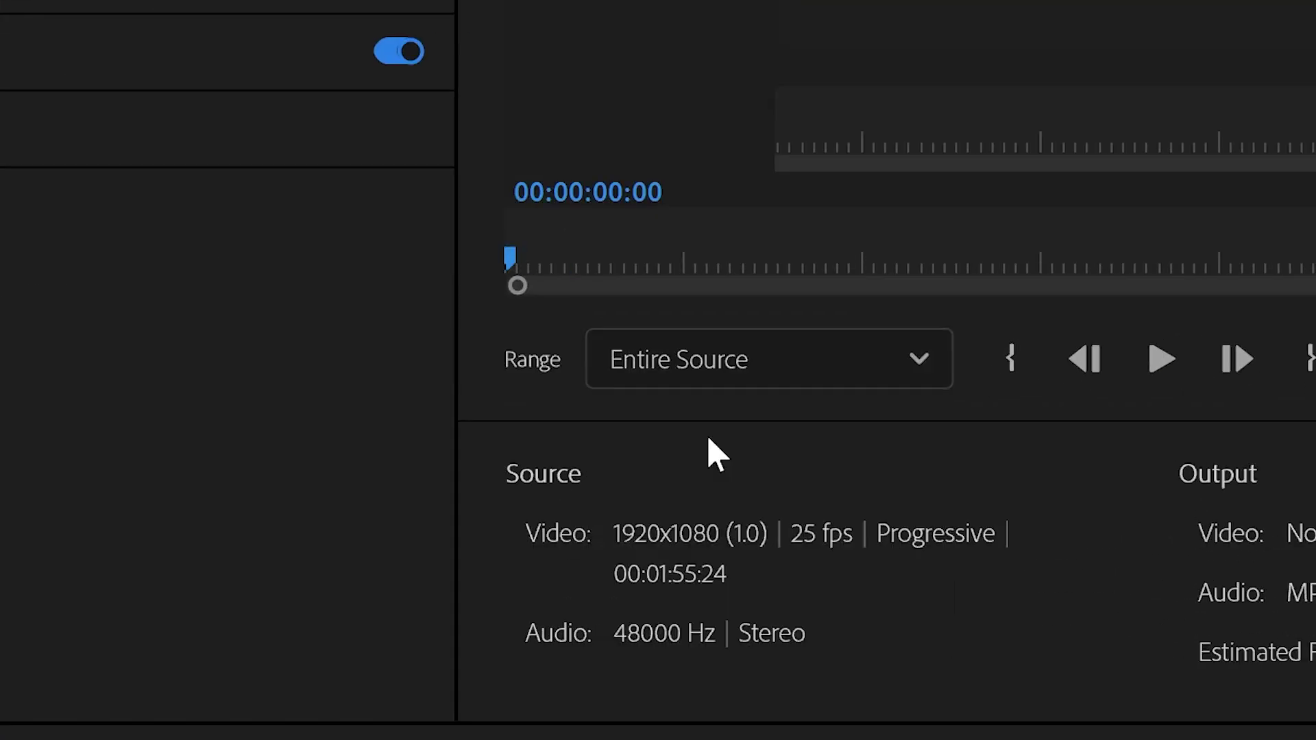